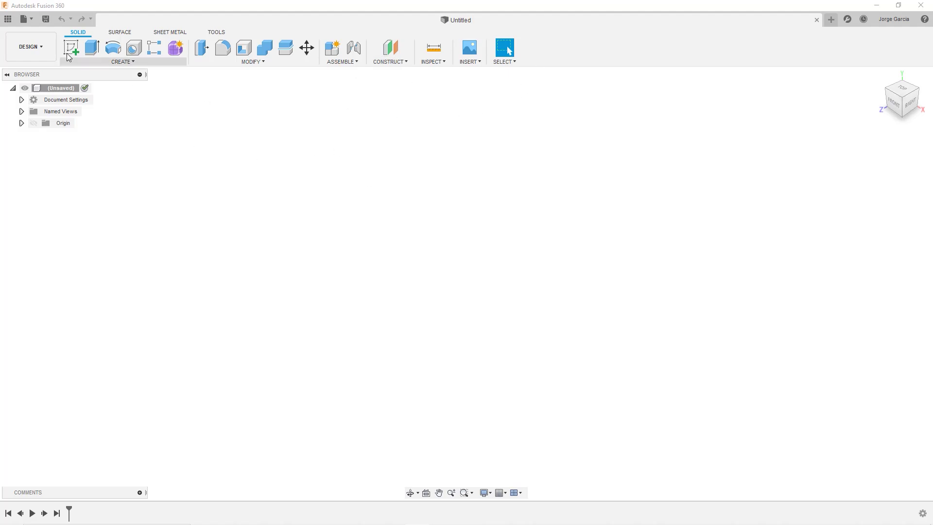
Step: Bring up the File menu of the empty Untitled design
{"action": "left_click", "coordinate": [31, 20]}
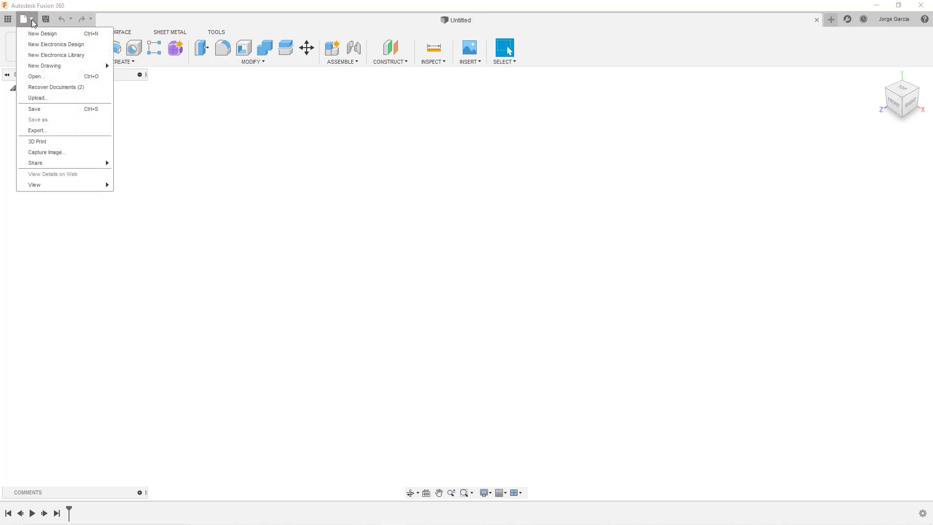
Step: Start a new sketch on the front (XY) origin plane
{"action": "left_click", "coordinate": [320, 22]}
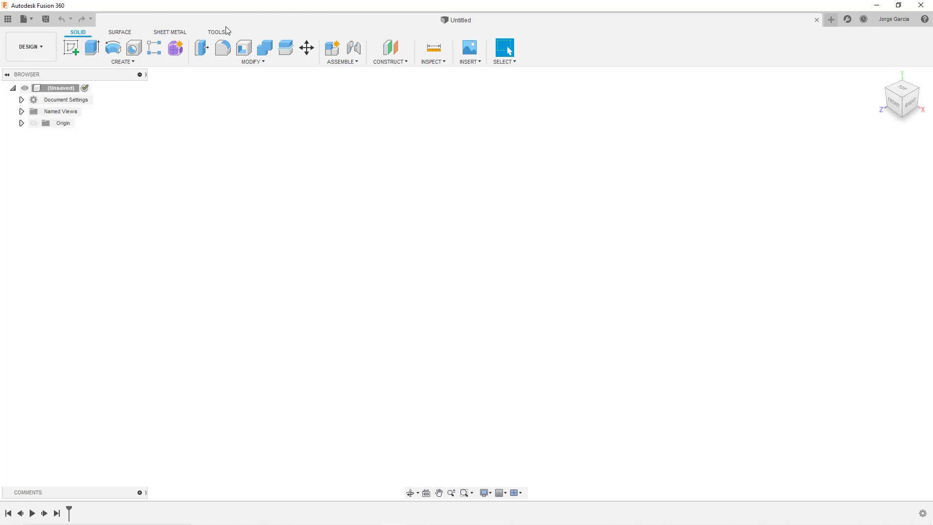
{"action": "left_click", "coordinate": [72, 49]}
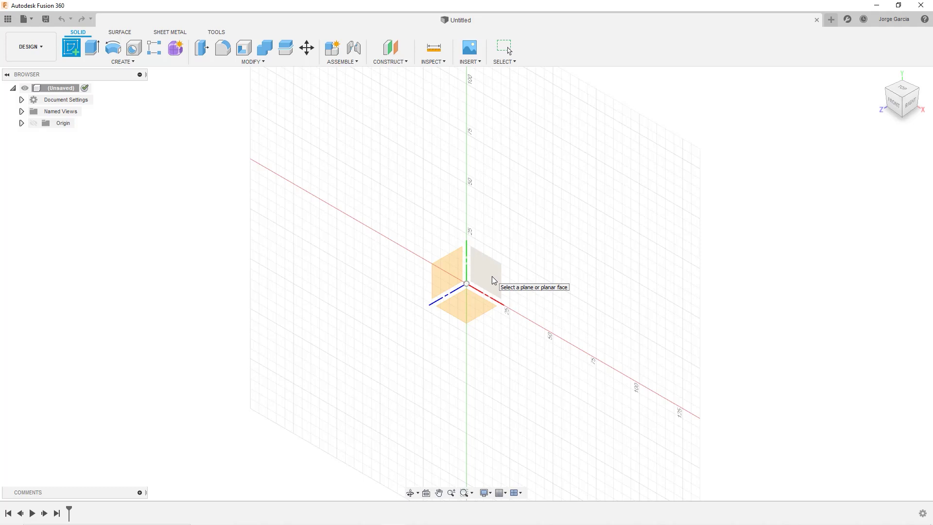
{"action": "left_click", "coordinate": [492, 277]}
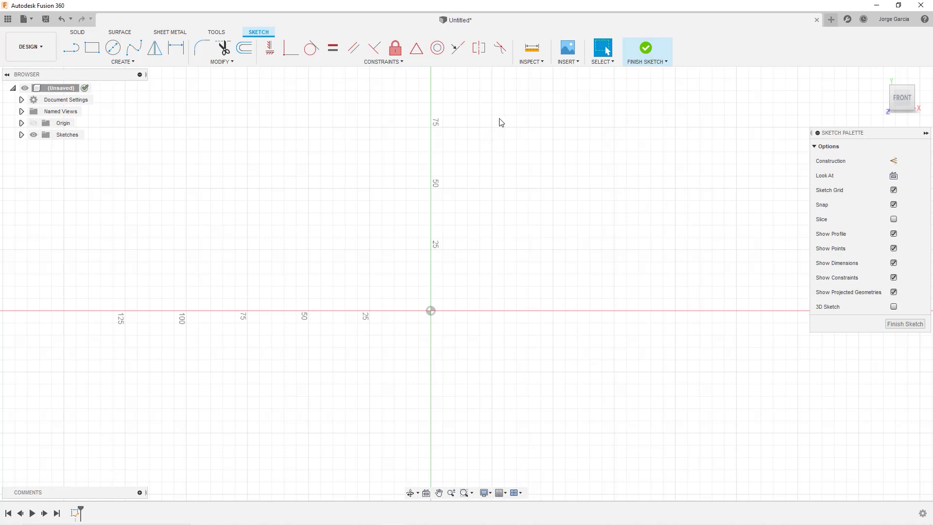
{"action": "left_click", "coordinate": [71, 48]}
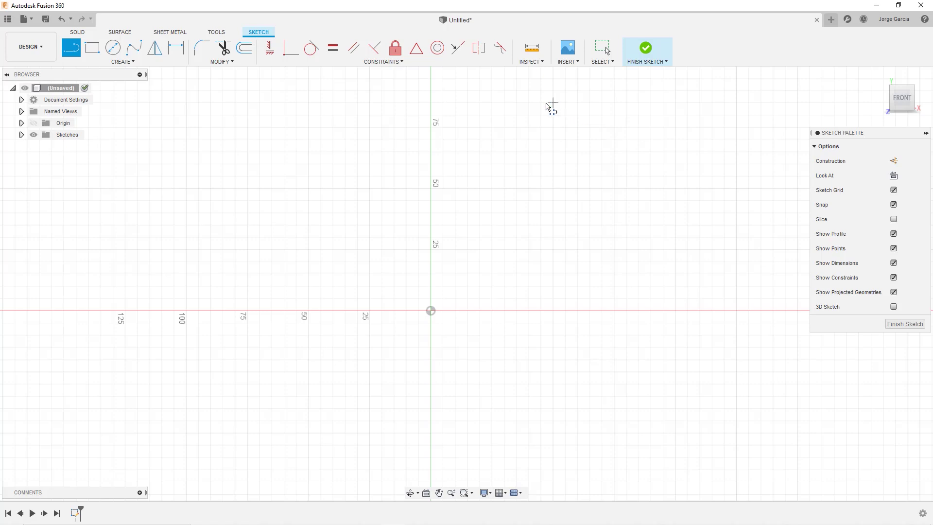
Step: Draw the closed robot outline with a vertical centre construction line and finish the sketch
{"action": "left_click_drag", "start_coordinate": [550, 104], "coordinate": [516, 107]}
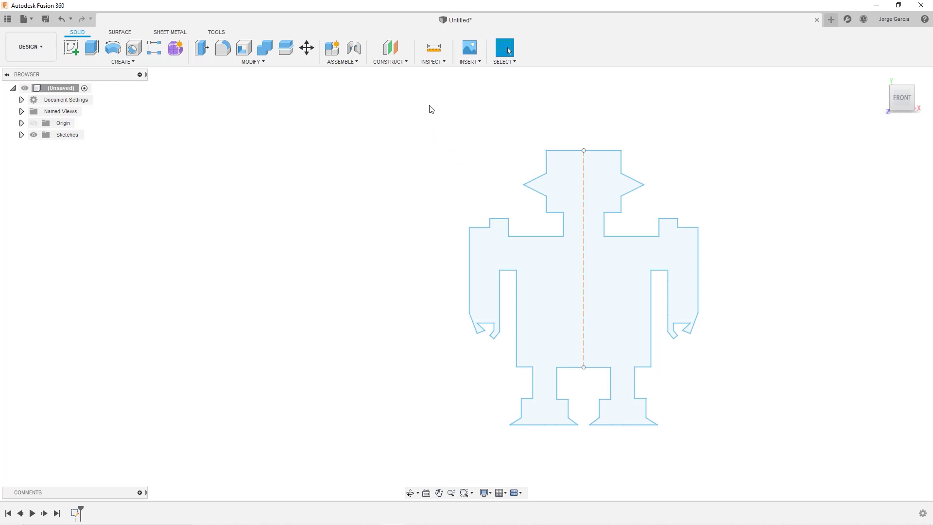
Step: Create a 3D PCB using the robot sketch profile as the board shape
{"action": "mouse_move", "coordinate": [430, 105]}
{"action": "left_mouse_down"}
{"action": "mouse_move", "coordinate": [431, 162]}
{"action": "mouse_move", "coordinate": [579, 327]}
{"action": "mouse_move", "coordinate": [711, 458]}
{"action": "mouse_move", "coordinate": [737, 464]}
{"action": "left_mouse_up"}
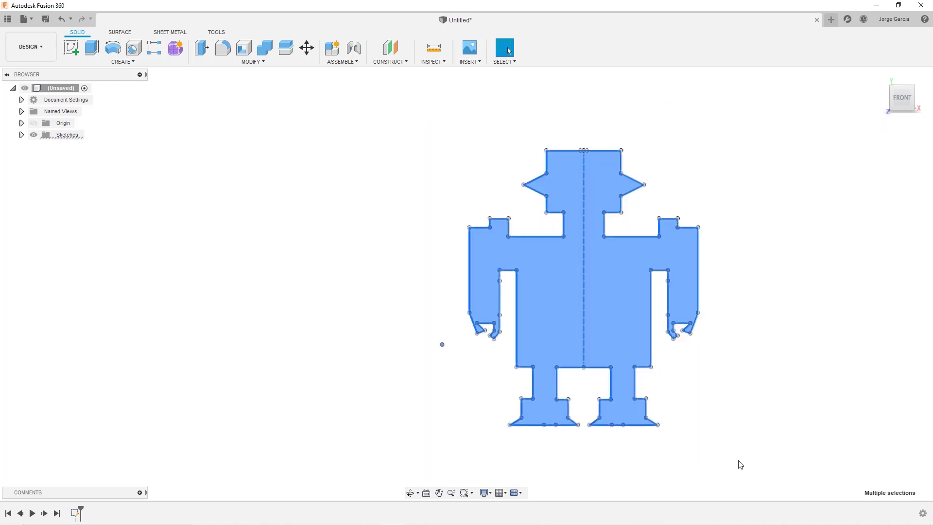
{"action": "left_click", "coordinate": [128, 63]}
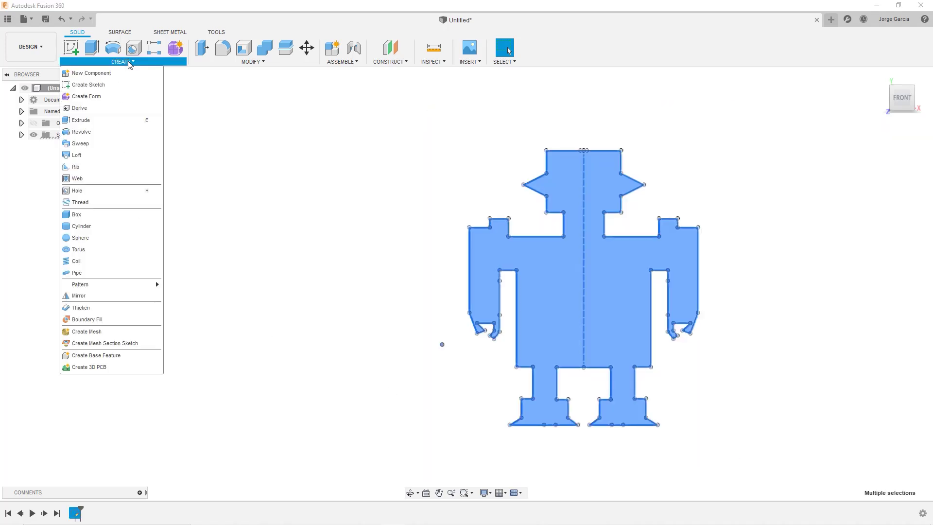
{"action": "left_click", "coordinate": [112, 368]}
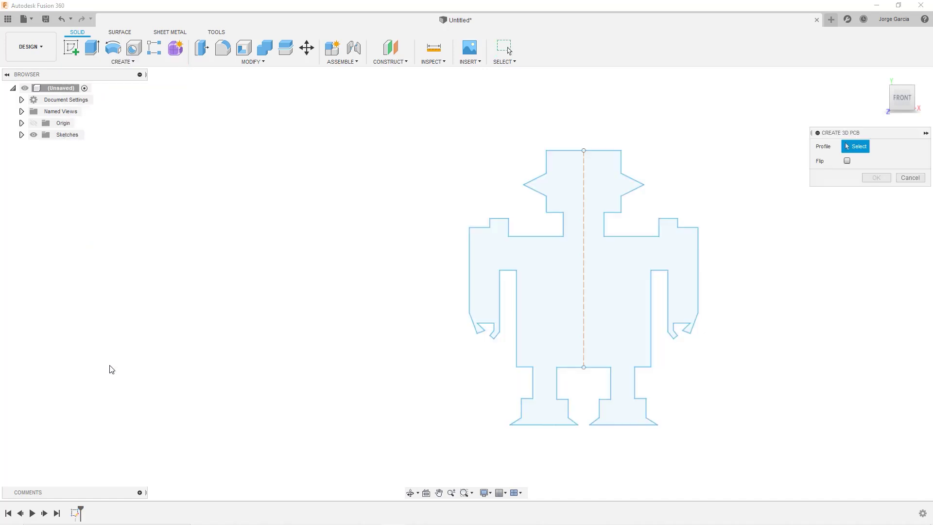
{"action": "left_click", "coordinate": [615, 291]}
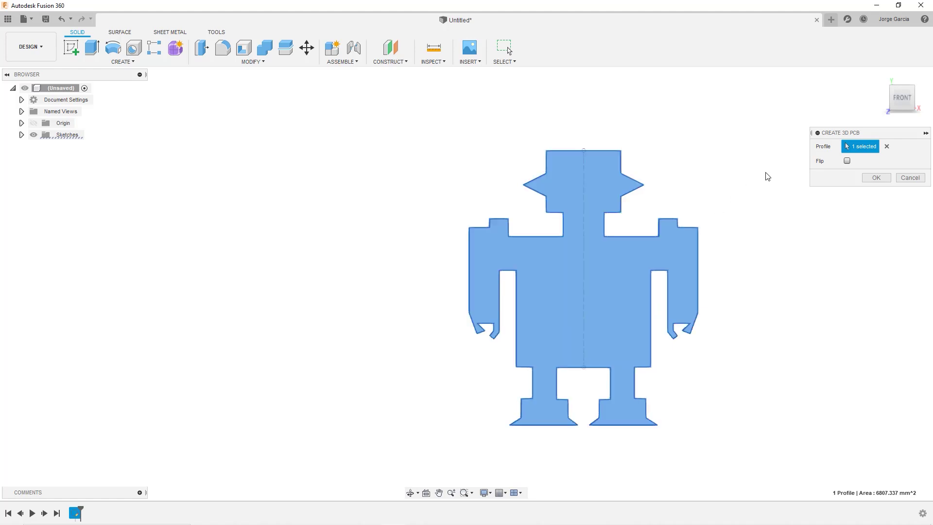
{"action": "left_click", "coordinate": [883, 179]}
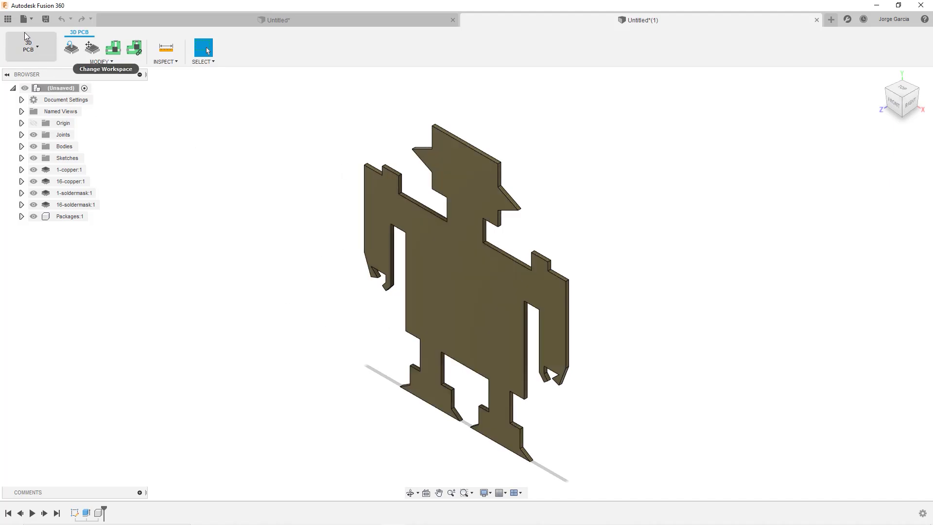
{"action": "left_click", "coordinate": [8, 19]}
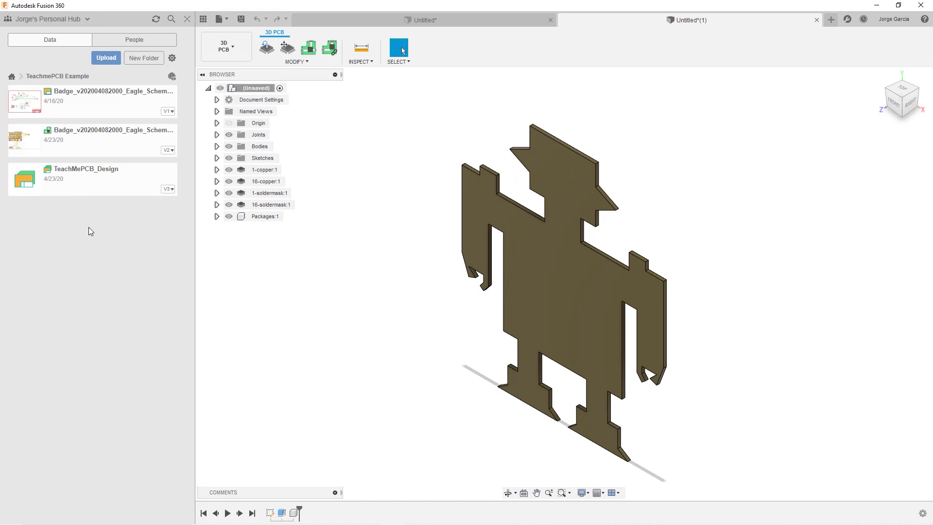
Step: Save the design as Board_Outline_for_3D_PCB in the TeachmePCB Example project
{"action": "left_click", "coordinate": [241, 19]}
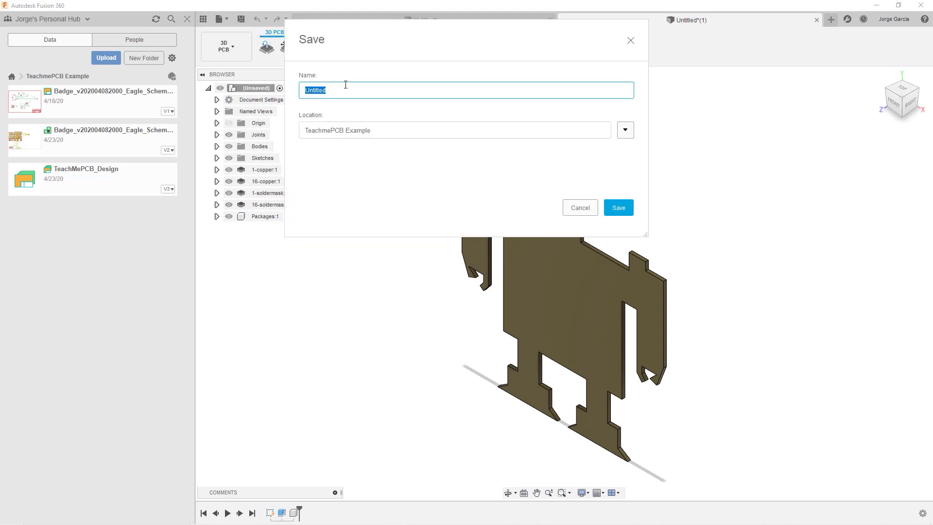
{"action": "type", "text": "Board _Outline for 3D"}
{"action": "key", "text": "BackSpace"}
{"action": "key", "text": "BackSpace"}
{"action": "key", "text": "BackSpace"}
{"action": "key", "text": "BackSpace"}
{"action": "key", "text": "BackSpace"}
{"action": "key", "text": "BackSpace"}
{"action": "key", "text": "BackSpace"}
{"action": "type", "text": "_for_3D_PCB"}
{"action": "left_click", "coordinate": [620, 208]}
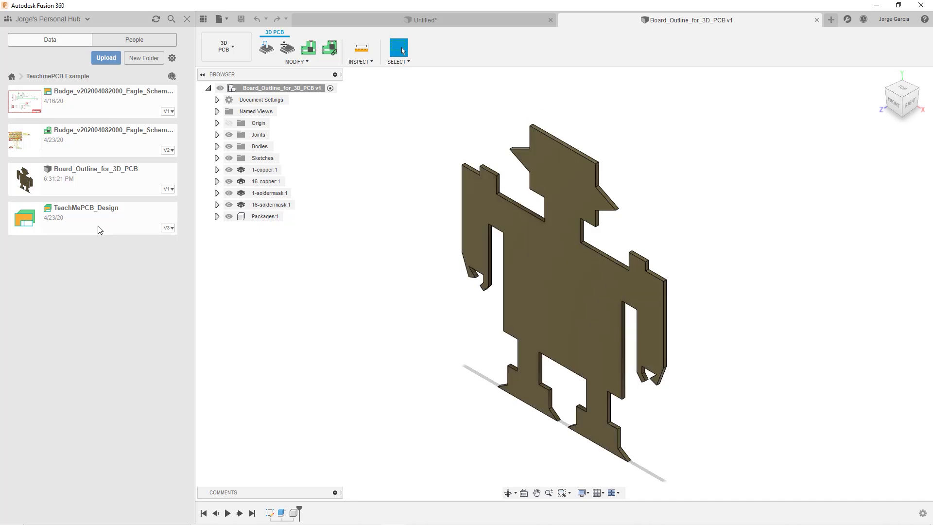
Step: Open TeachMePCB_Design and switch to its Badge board layout
{"action": "double_click", "coordinate": [75, 218]}
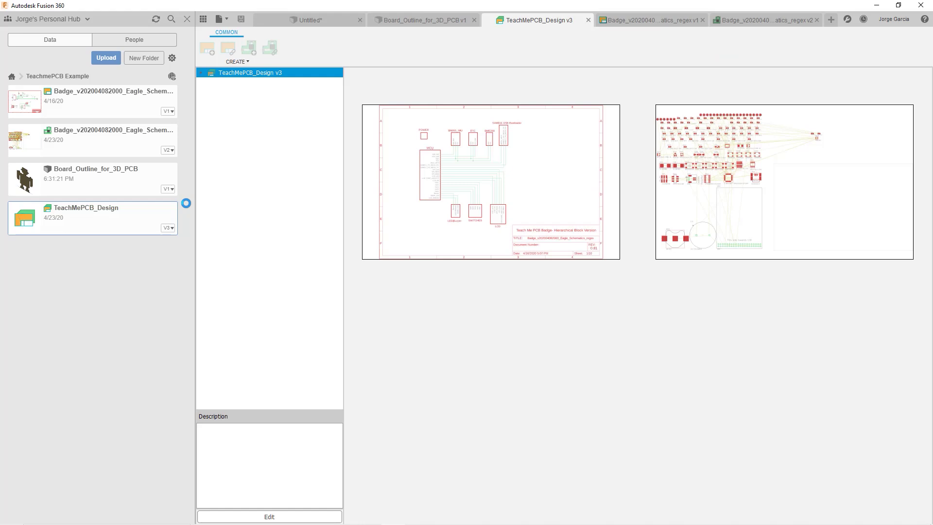
{"action": "left_click", "coordinate": [741, 19]}
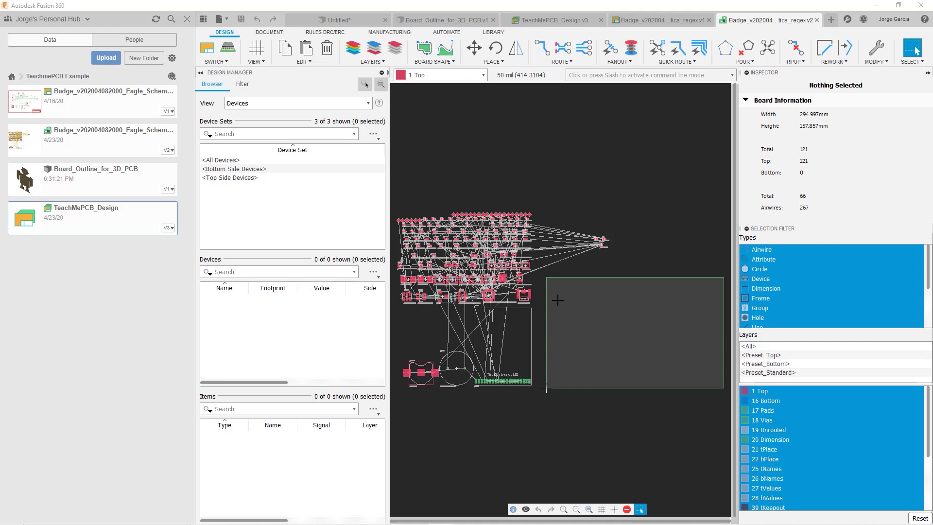
Step: Link the Board_Outline_for_3D_PCB design to the Badge PCB in TeachmePCB Example
{"action": "left_click", "coordinate": [463, 18]}
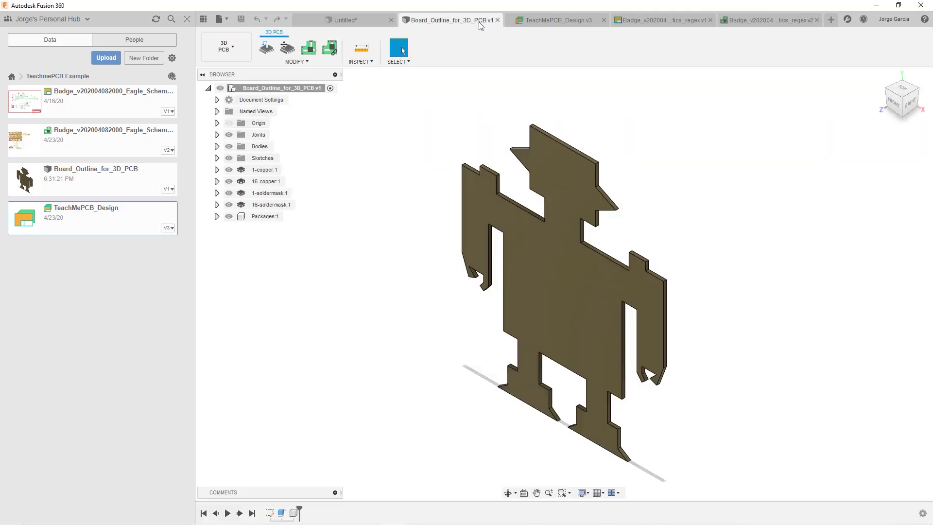
{"action": "left_click", "coordinate": [330, 49]}
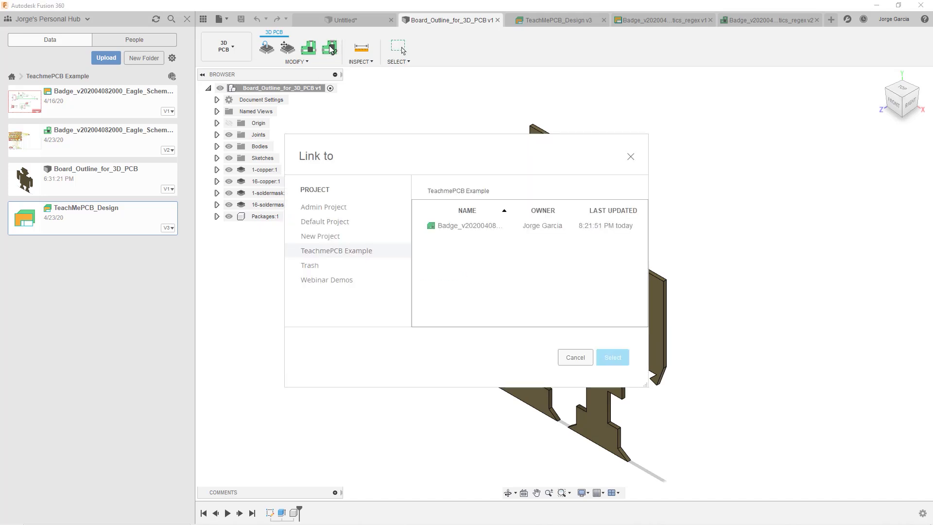
{"action": "left_click", "coordinate": [483, 230]}
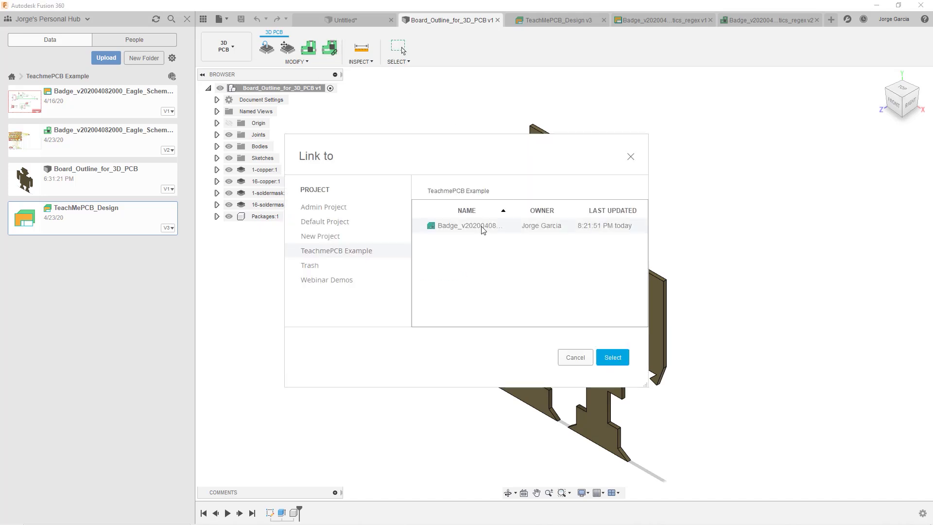
{"action": "left_click", "coordinate": [612, 358]}
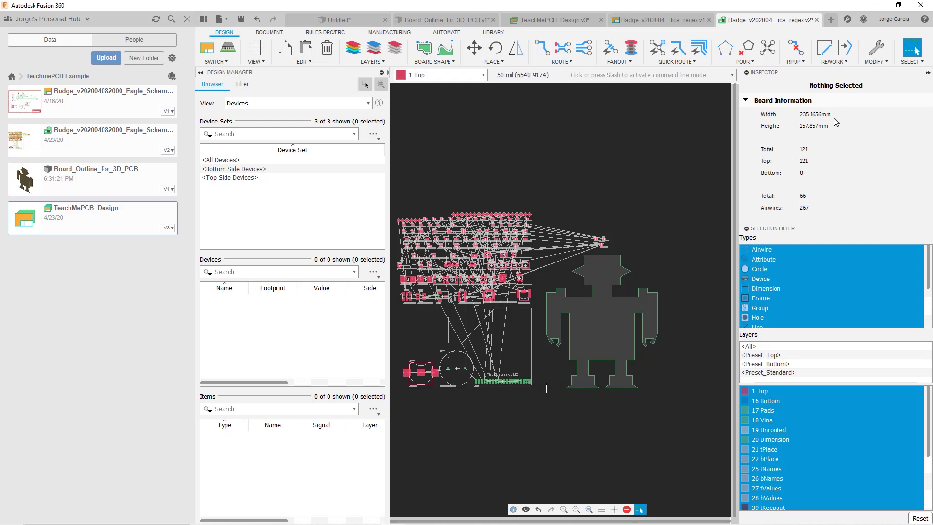
Step: Inspect the robot board outline beside the unplaced components on the 2D PCB
{"action": "scroll", "coordinate": [836, 121], "scroll_direction": "down", "scroll_amount": 2}
{"action": "scroll", "coordinate": [836, 123], "scroll_direction": "up", "scroll_amount": 2}
{"action": "middle_click_drag", "start_coordinate": [656, 254], "coordinate": [655, 205]}
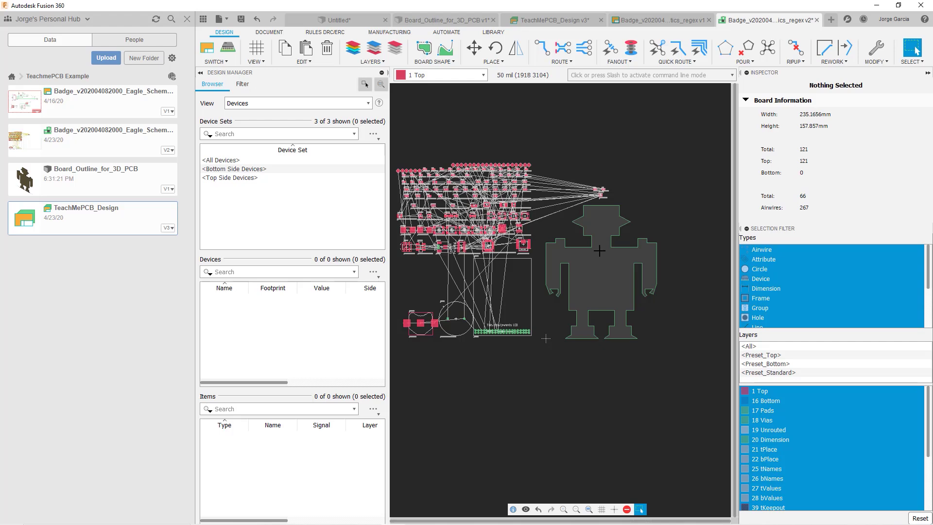
{"action": "left_click", "coordinate": [434, 24]}
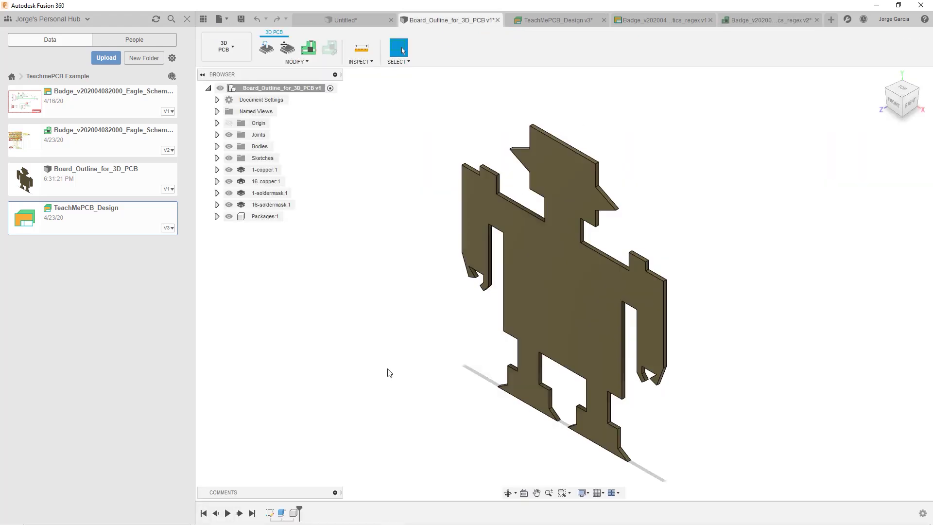
Step: Edit the outline sketch and move the head, arms and upper body curves upward
{"action": "right_click", "coordinate": [270, 514]}
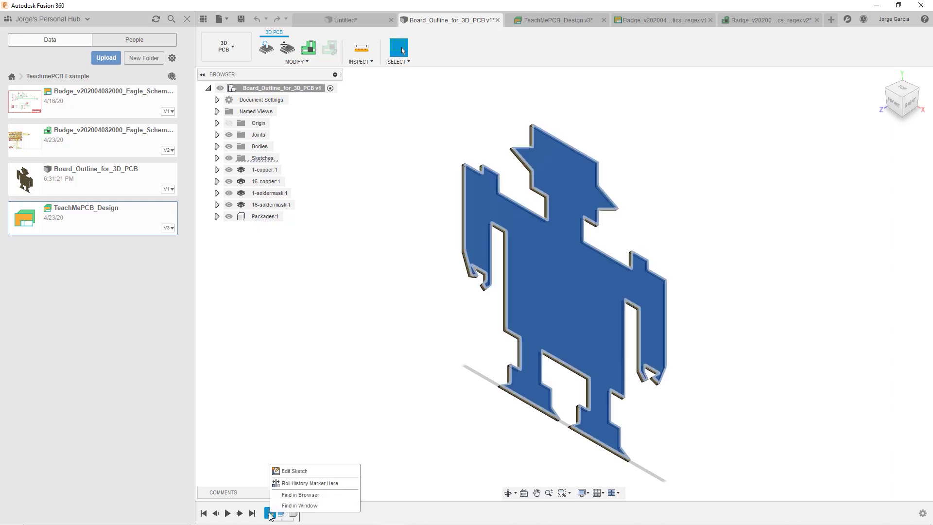
{"action": "left_click", "coordinate": [304, 473]}
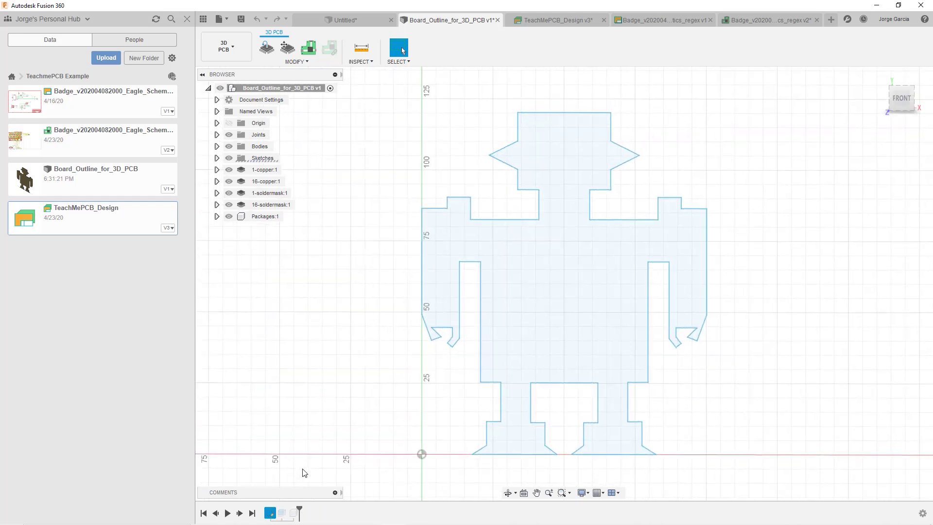
{"action": "scroll", "coordinate": [434, 305], "scroll_direction": "down", "scroll_amount": 3}
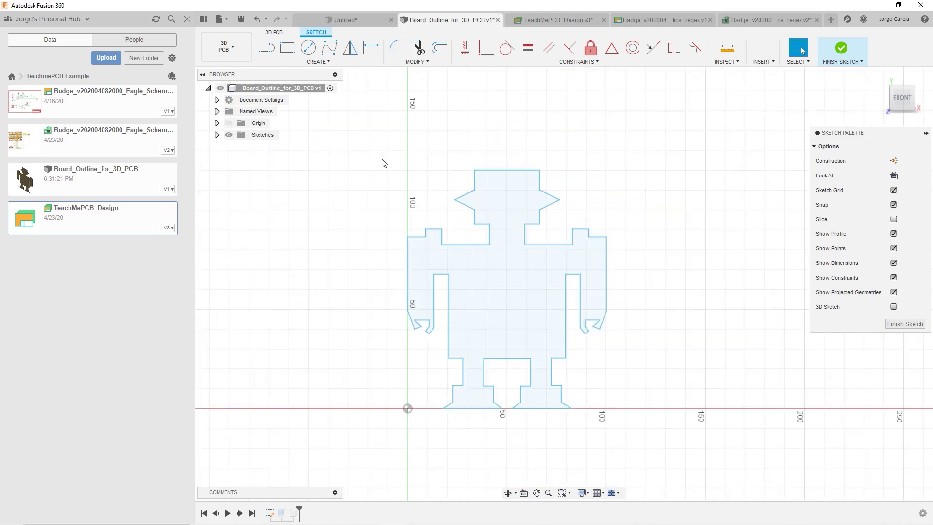
{"action": "mouse_move", "coordinate": [380, 152]}
{"action": "left_mouse_down"}
{"action": "mouse_move", "coordinate": [484, 328]}
{"action": "mouse_move", "coordinate": [641, 346]}
{"action": "left_mouse_up"}
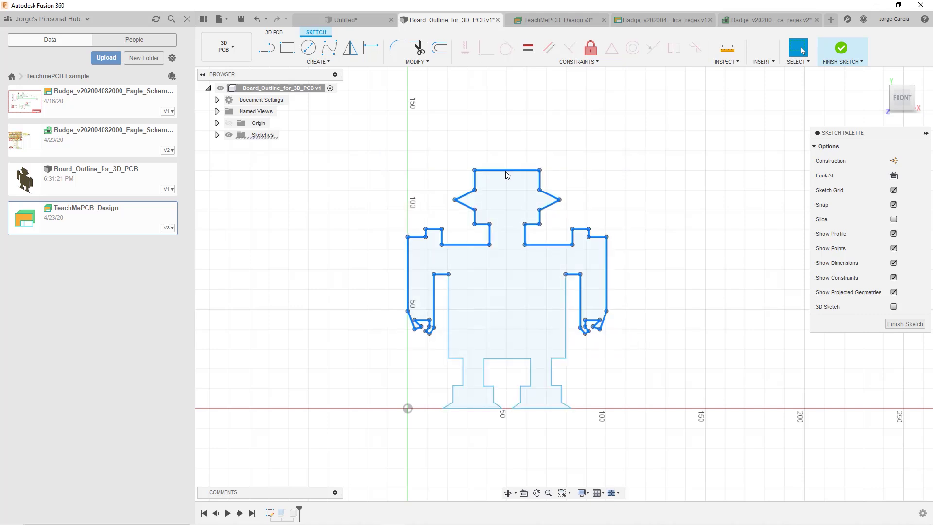
{"action": "left_click_drag", "start_coordinate": [507, 174], "coordinate": [506, 130]}
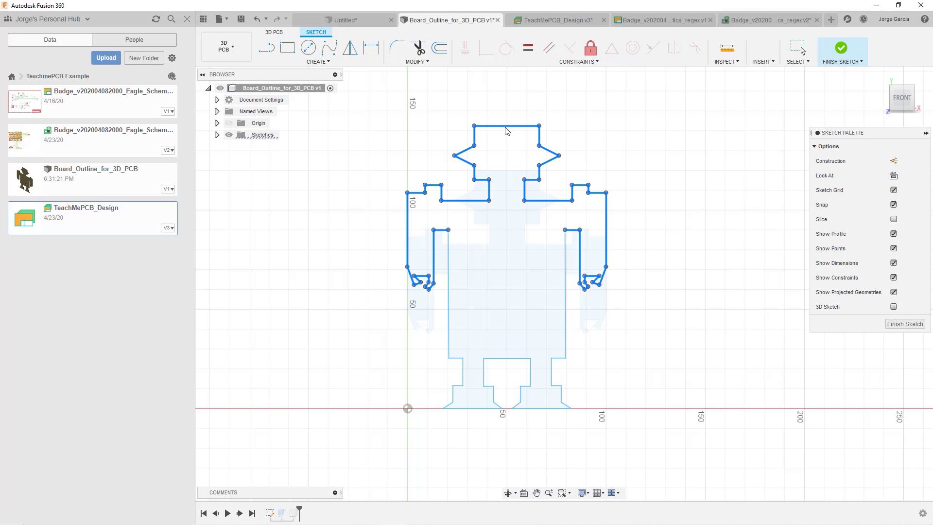
{"action": "left_click_drag", "start_coordinate": [506, 130], "coordinate": [506, 131]}
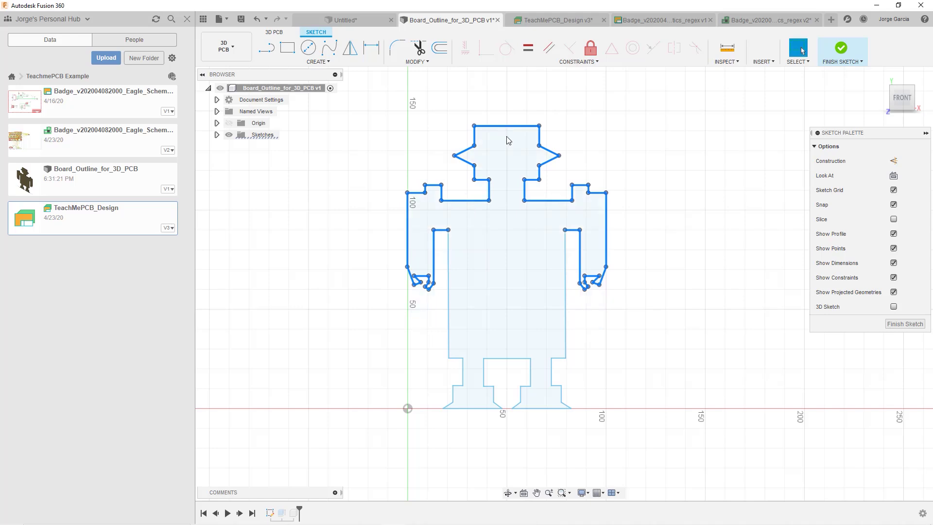
Step: Raise the horizontal line above the legs to lengthen the robot's legs
{"action": "left_click", "coordinate": [429, 329]}
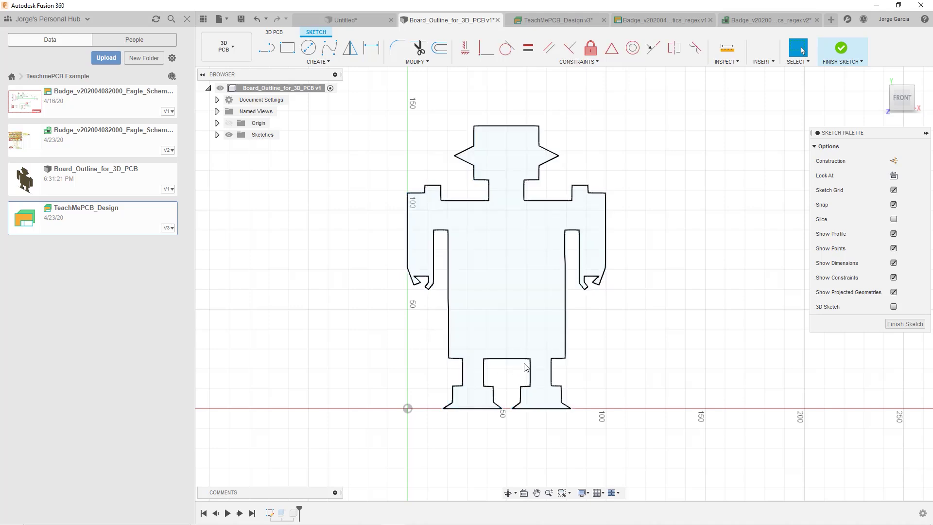
{"action": "left_click", "coordinate": [455, 350]}
{"action": "left_click_drag", "start_coordinate": [502, 358], "coordinate": [505, 342]}
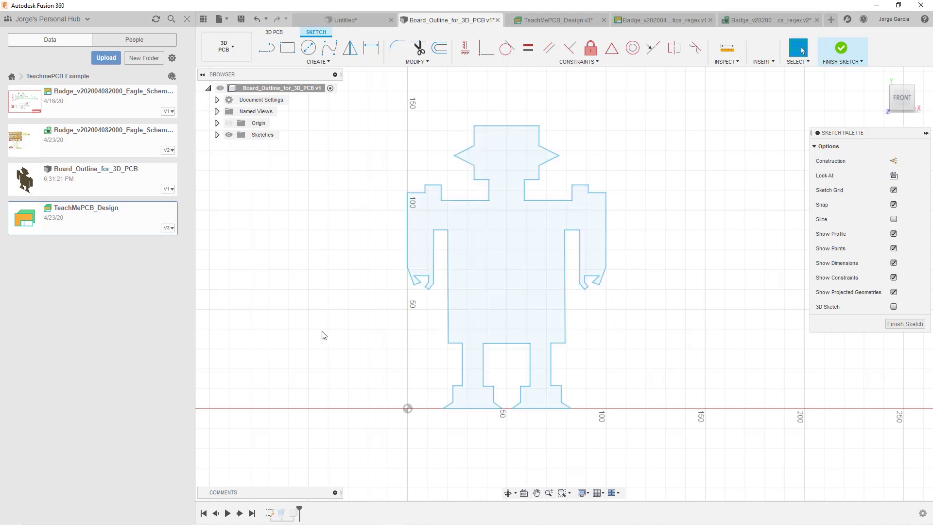
Step: Finish the edited outline sketch and push it to the 2D PCB
{"action": "left_click", "coordinate": [900, 324]}
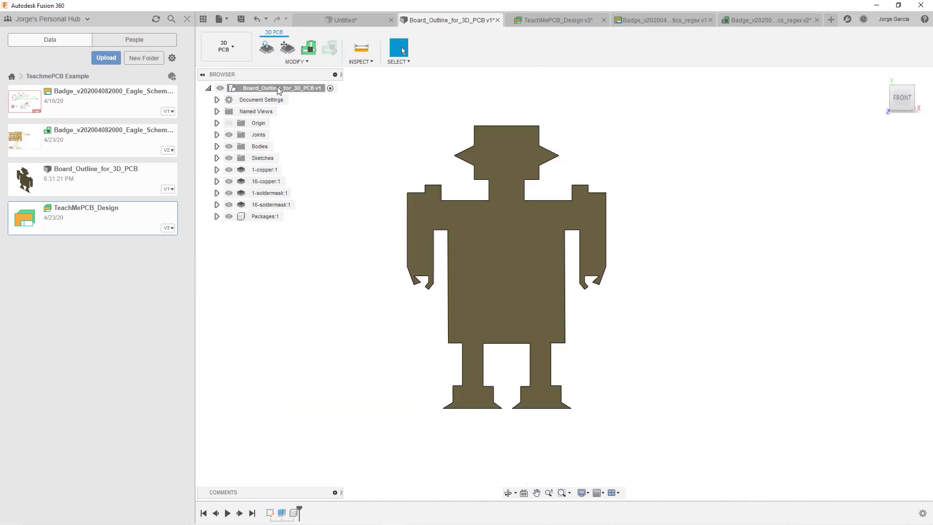
{"action": "left_click", "coordinate": [307, 51]}
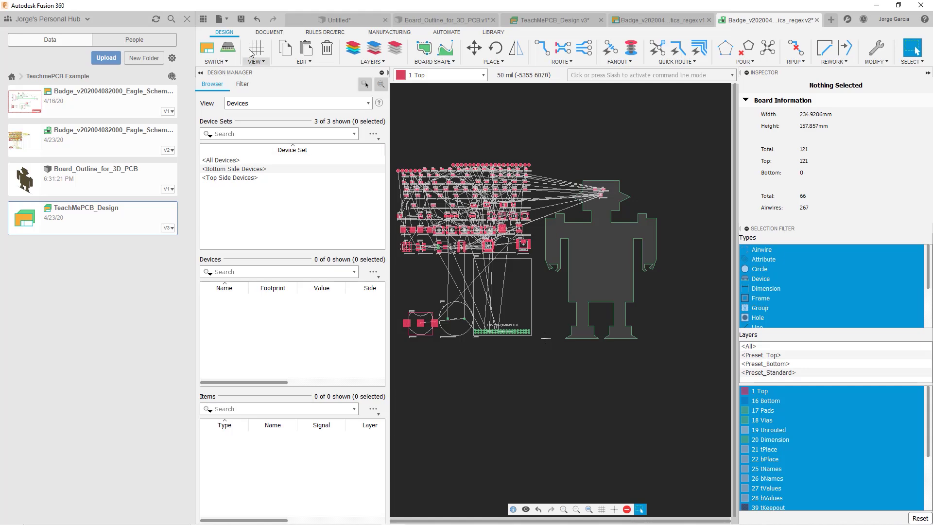
Step: Hide the Data panel and drag the component groups to spots around the robot-shaped outline
{"action": "left_click", "coordinate": [204, 19]}
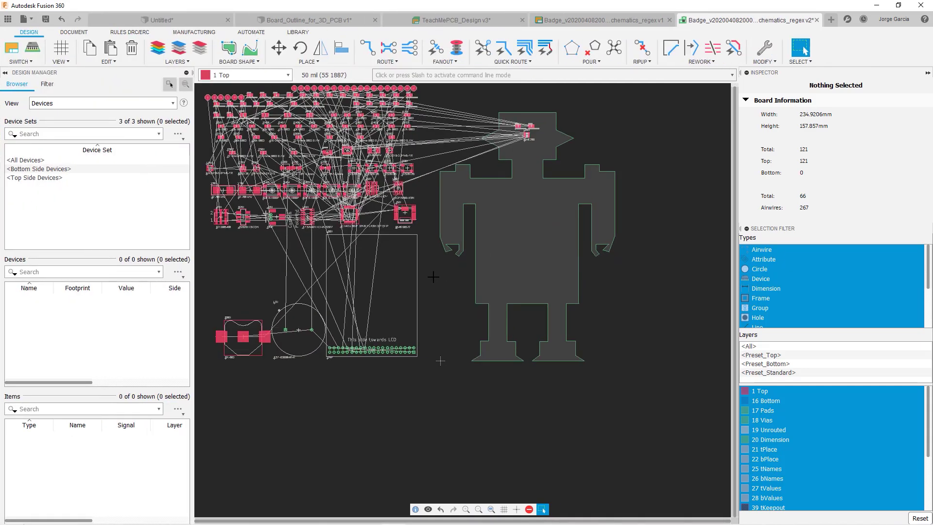
{"action": "middle_click_drag", "start_coordinate": [485, 370], "coordinate": [468, 355]}
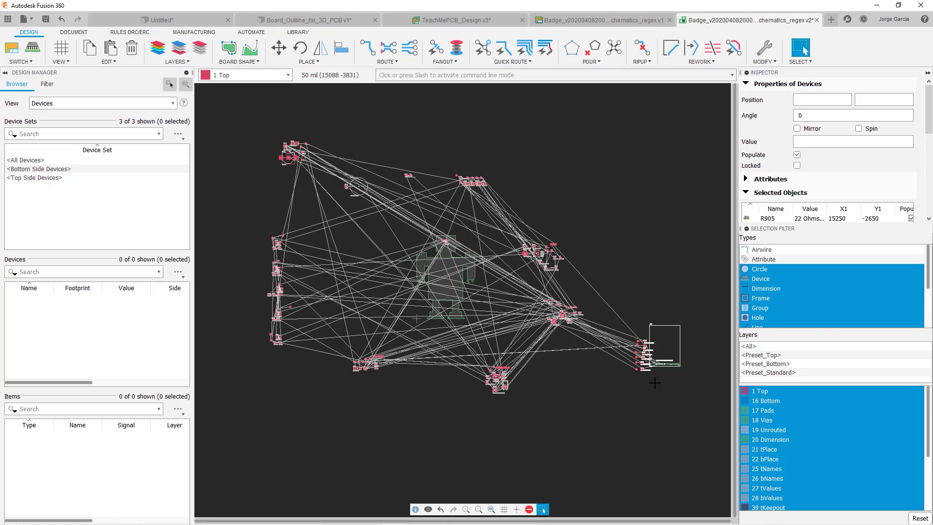
Step: Run Ratsnest to recalculate the airwires into the shortest connections
{"action": "left_click", "coordinate": [618, 52]}
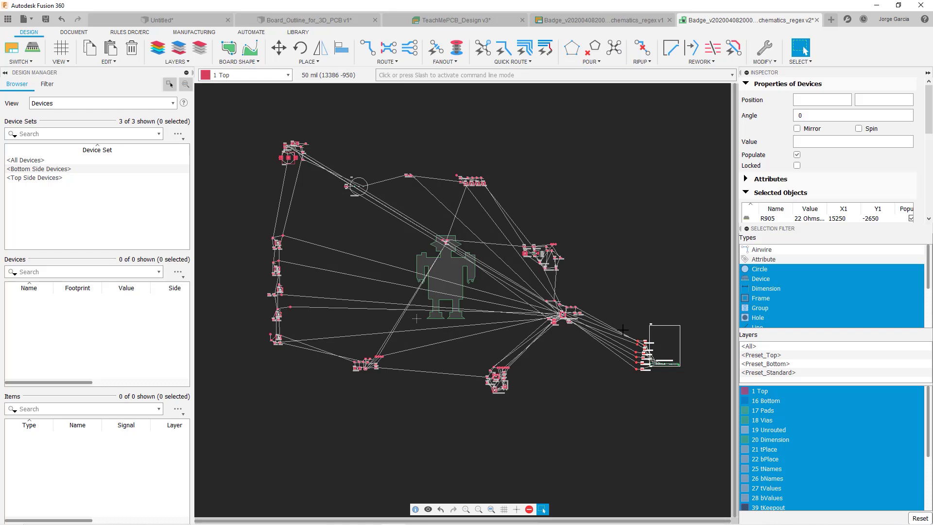